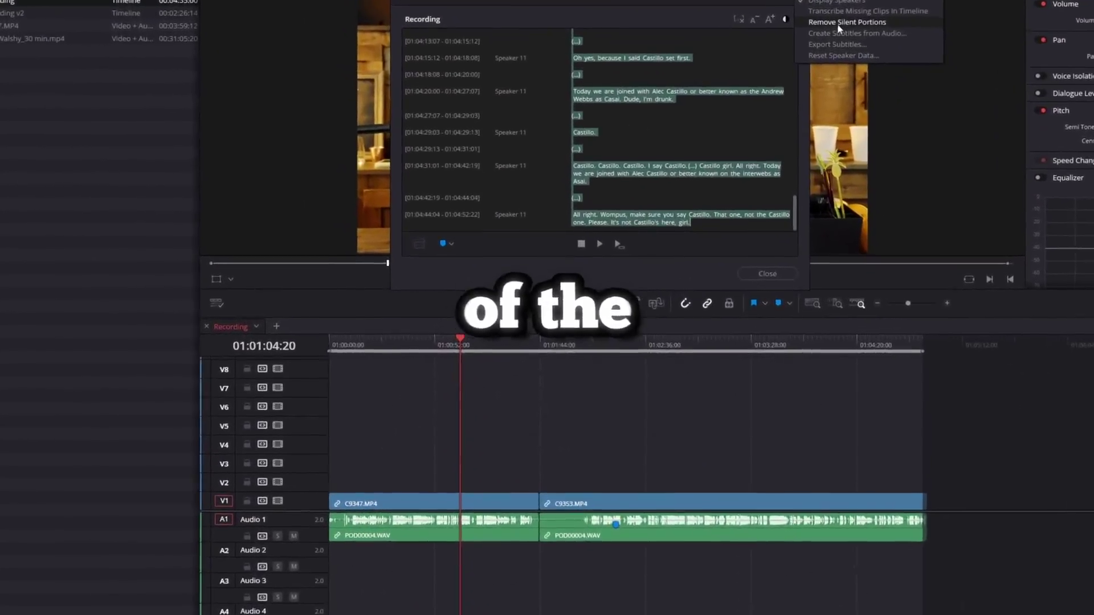
Step: Apply Remove Silent Portions to the transcribed Recording timeline from the transcript's options menu
left_click(793, 66)
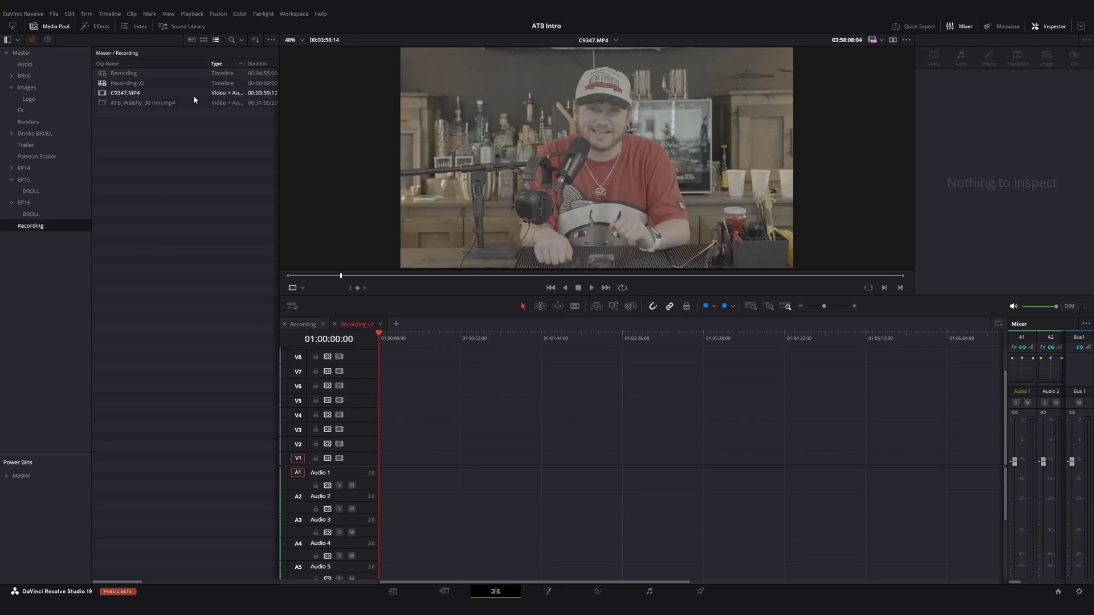
Step: Run Audio Transcription > Transcribe on the C9347.MP4 clip in the Media Pool
right_click(193, 94)
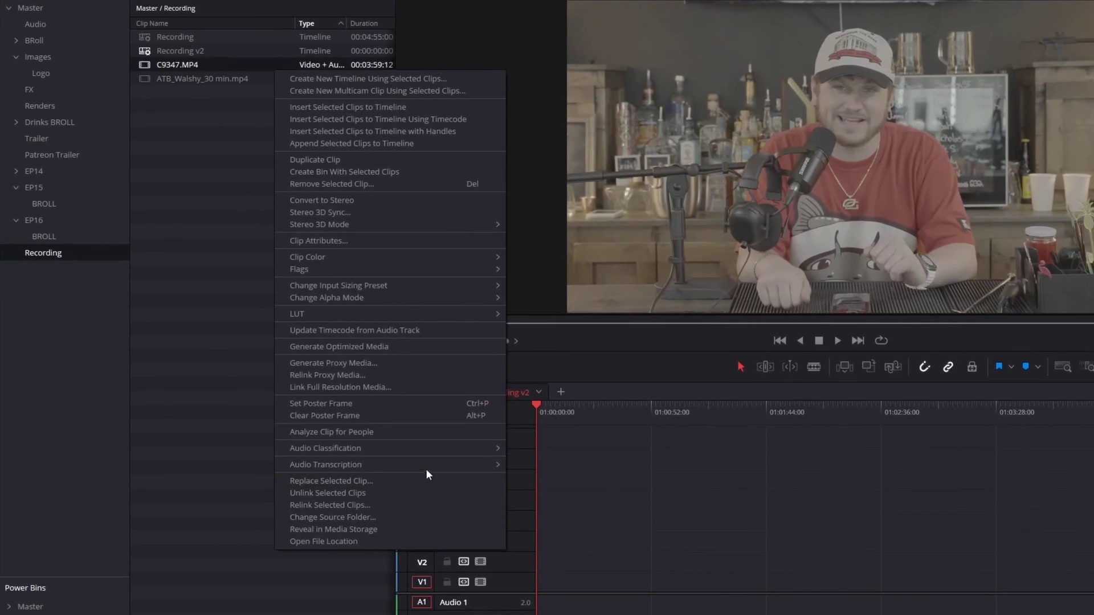
mouse_move(433, 466)
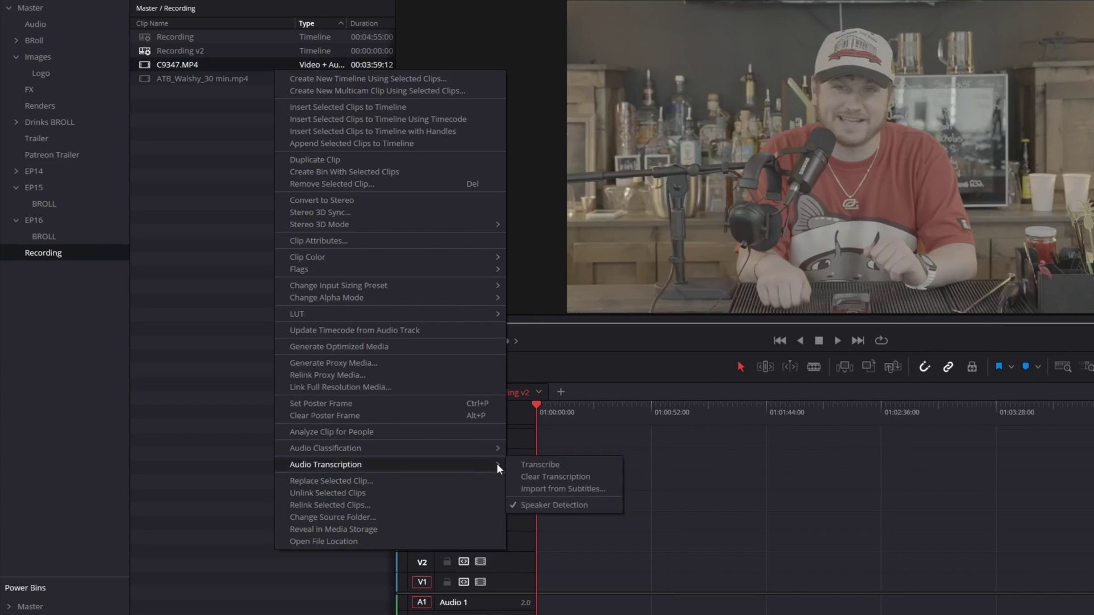
left_click(529, 464)
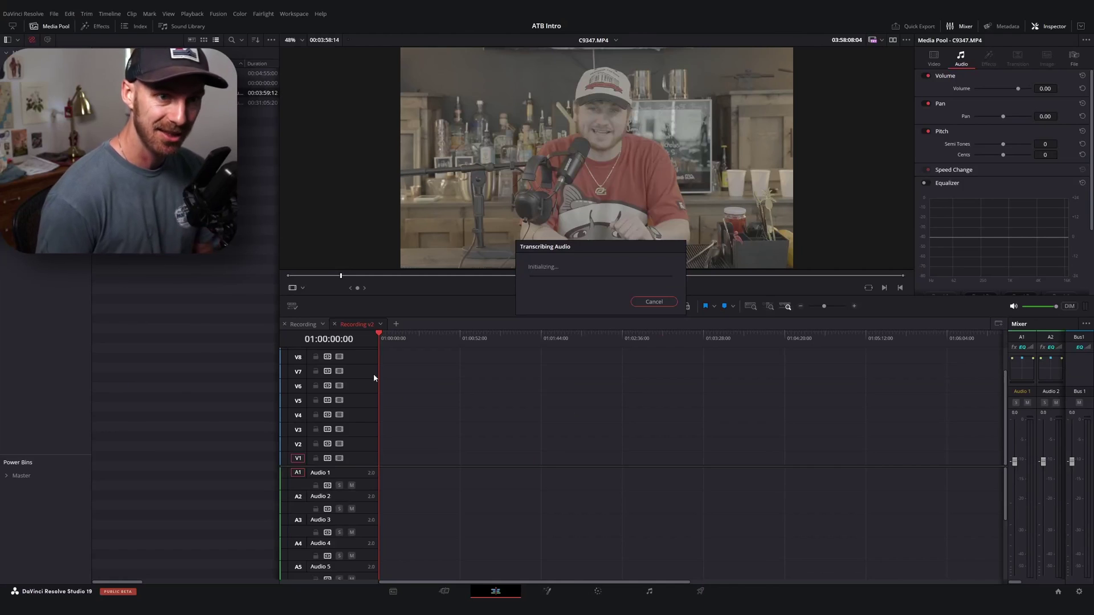
Step: Centre the C9347.MP4 transcript window, scroll to its final lines, and jump the playhead to a line
left_click_drag(286, 52, 668, 166)
scroll(658, 240, "up", 5)
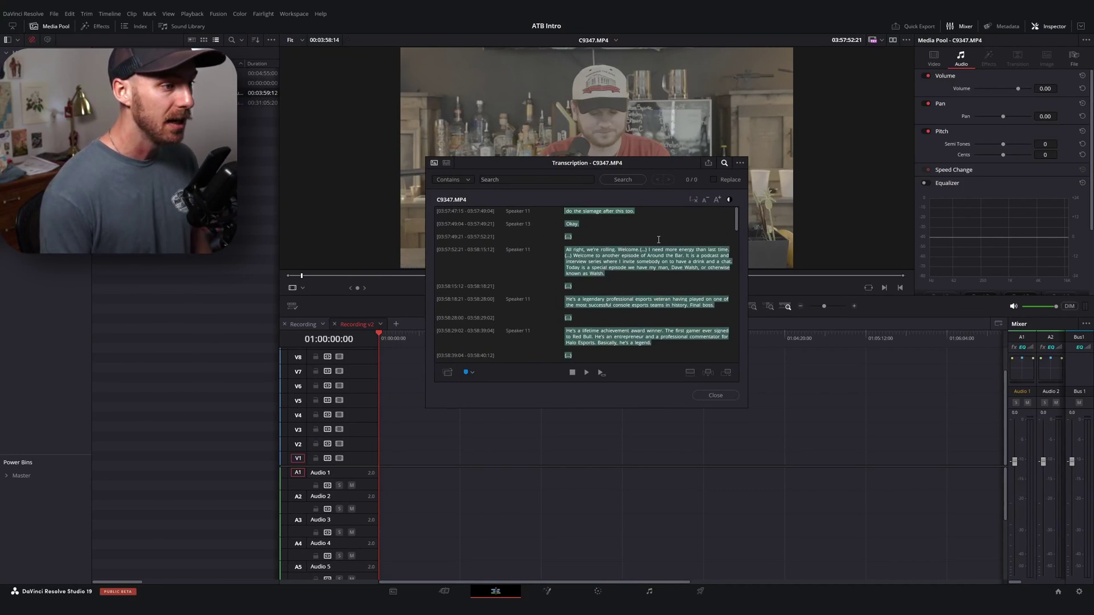
scroll(527, 287, "down", 3)
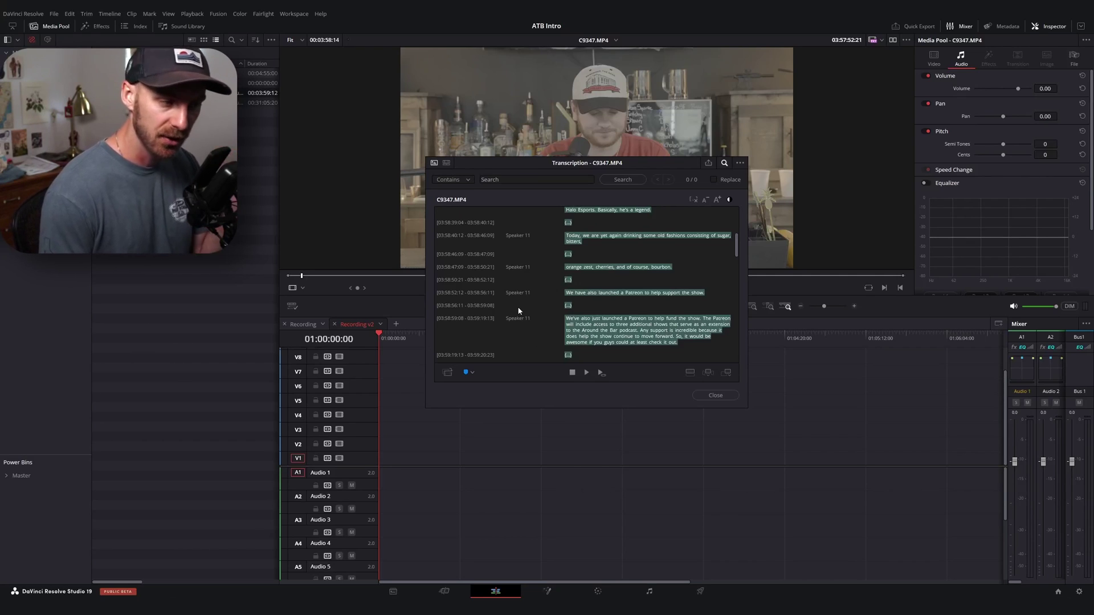
left_click(634, 251)
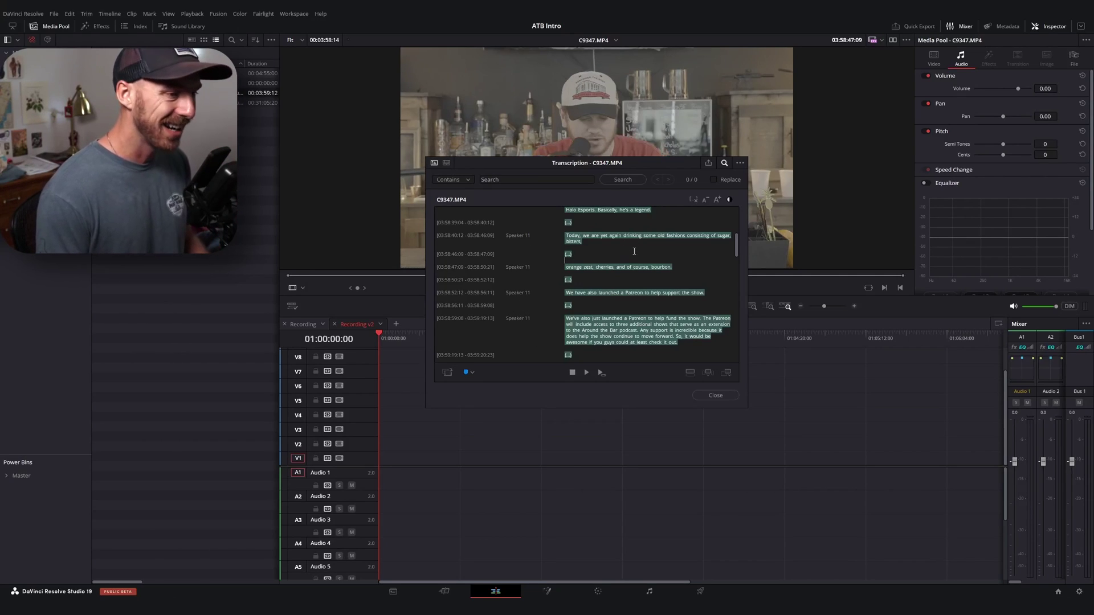
scroll(634, 252, "down", 10)
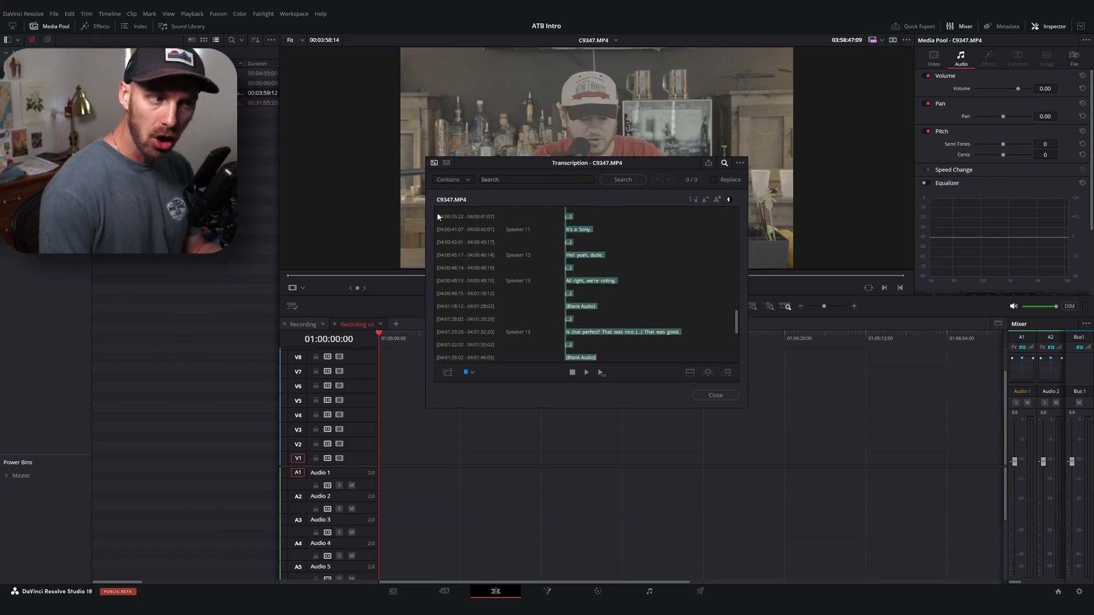
Step: Remove silent portions from the C9347.MP4 transcript, select it all, and fit the edited timeline to view
left_click(740, 163)
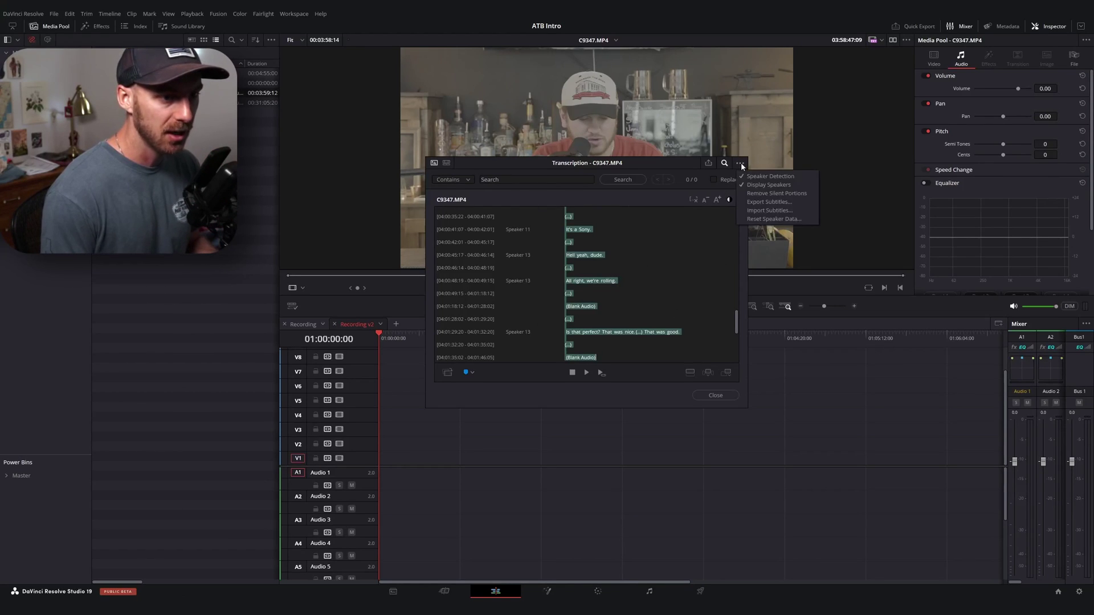
left_click(778, 194)
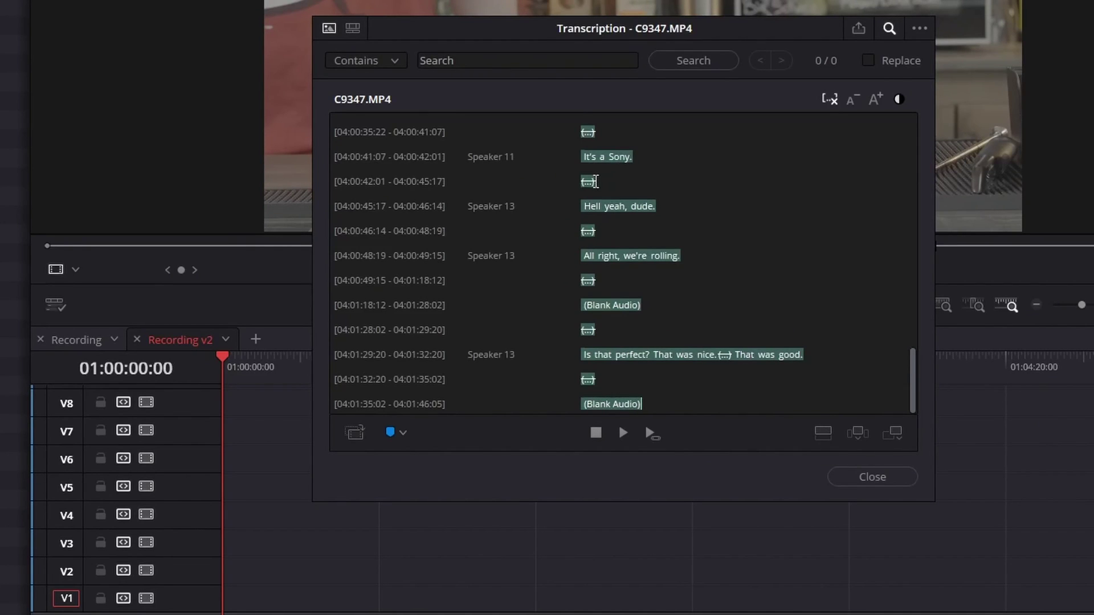
key("ctrl+a")
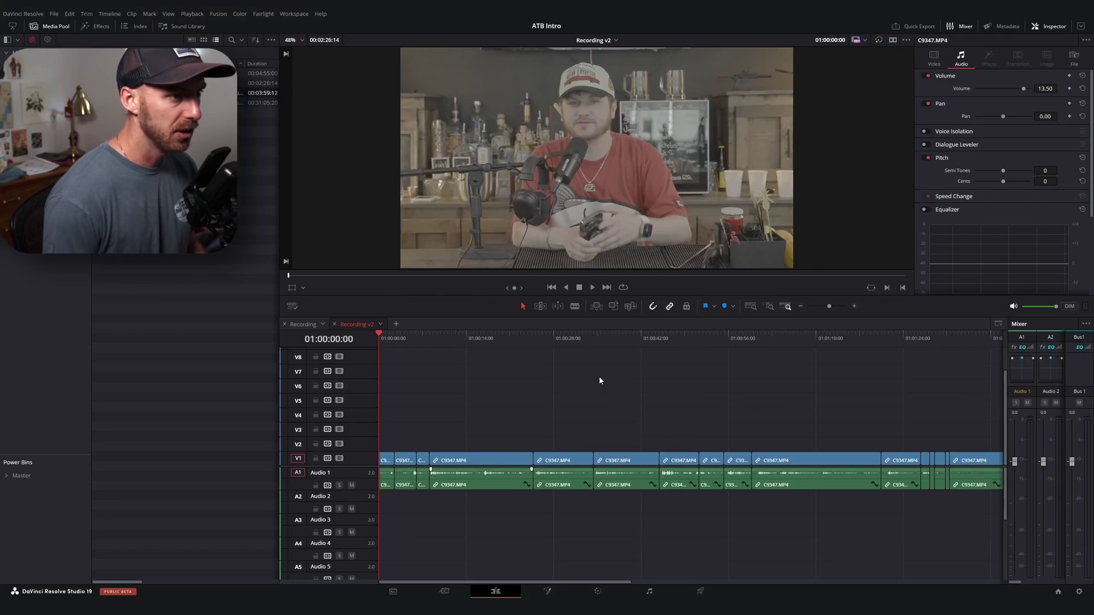
key("ctrl+minus")
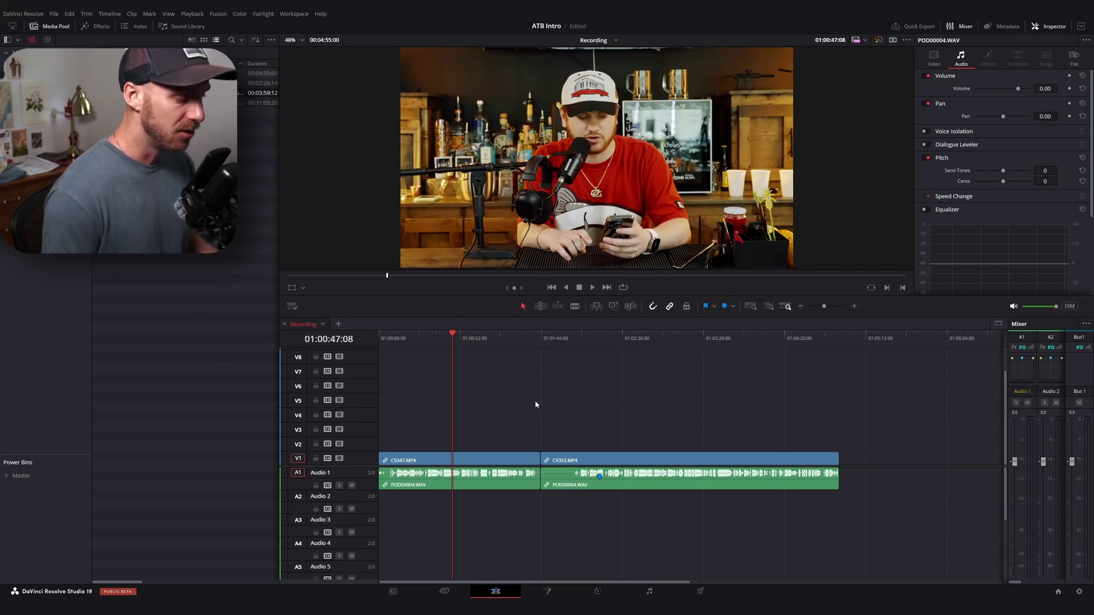
Step: Clear the selection and run Audio Transcription > Transcribe on the Recording timeline
left_click(210, 325)
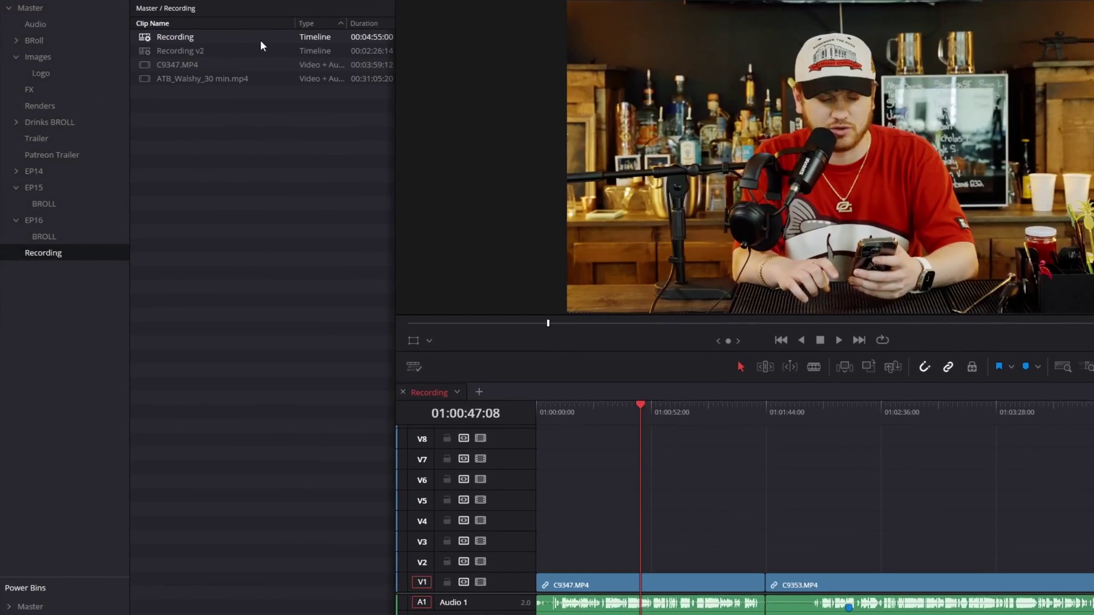
right_click(261, 45)
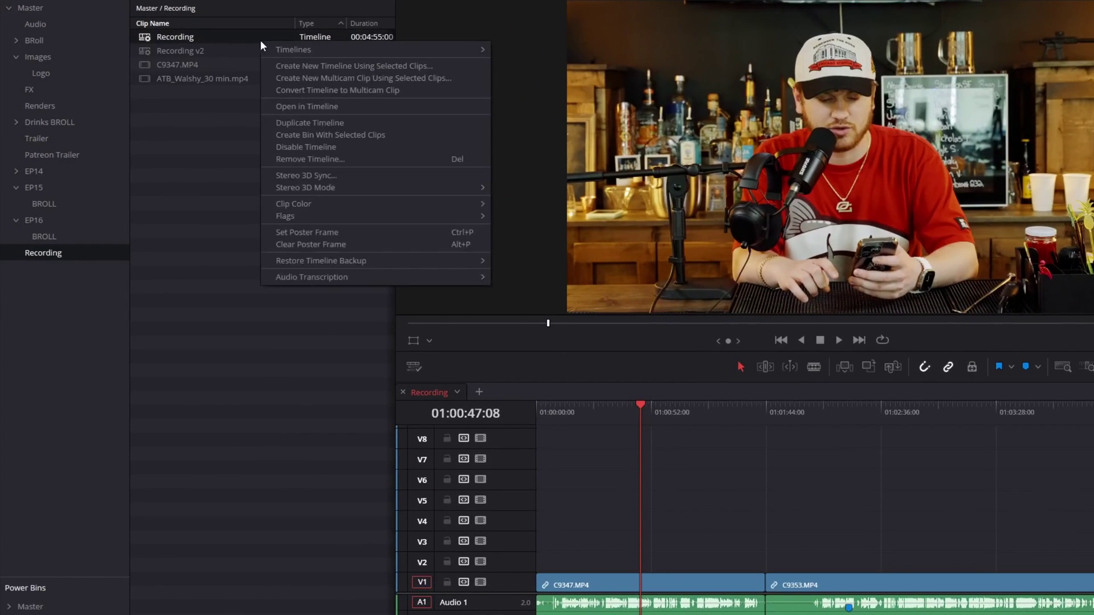
mouse_move(429, 280)
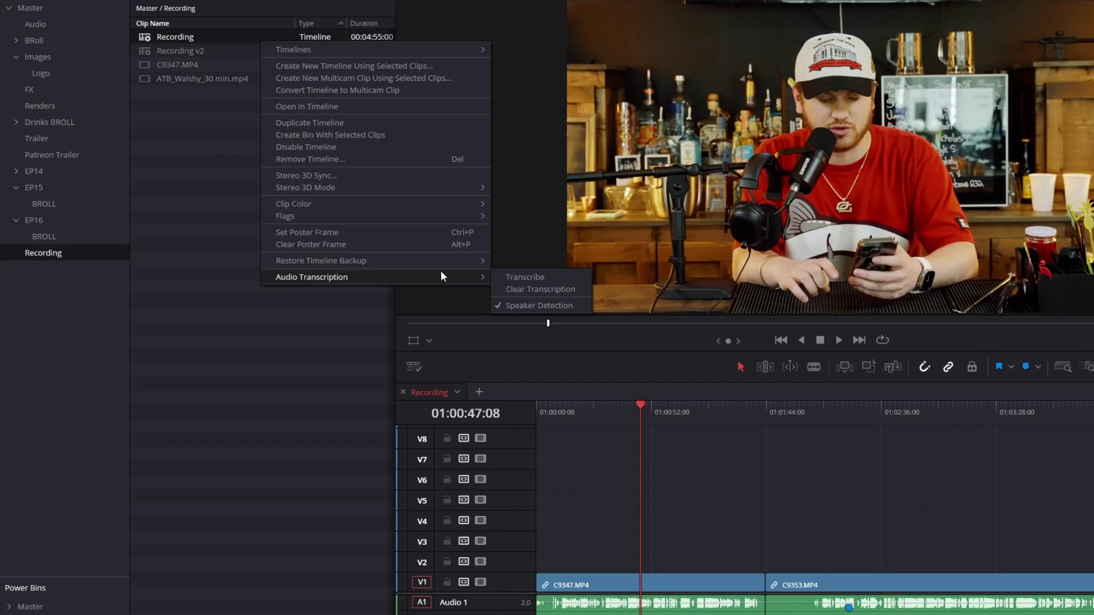
left_click(528, 276)
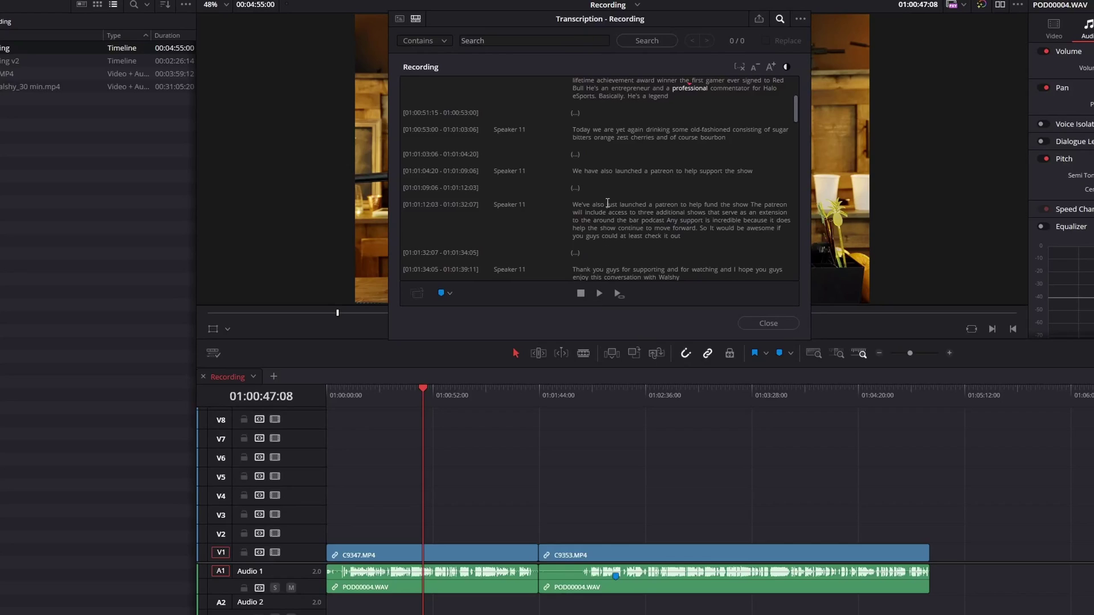
Step: Jump the playhead to the transcript words 'are' and then 'achievement'
scroll(594, 198, "down", 10)
scroll(609, 210, "down", 3)
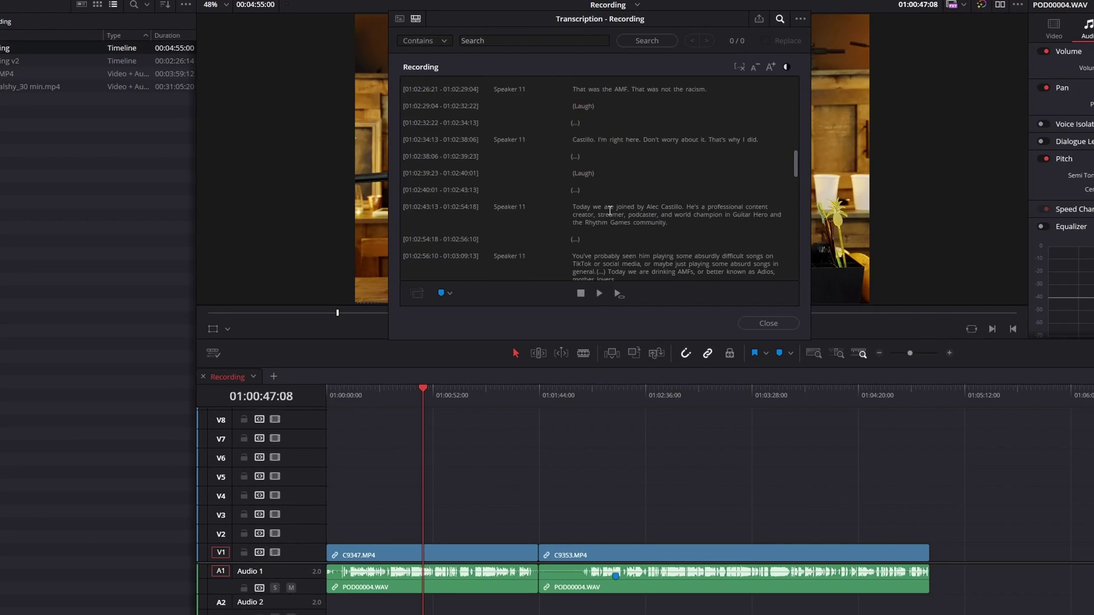
left_click(610, 210)
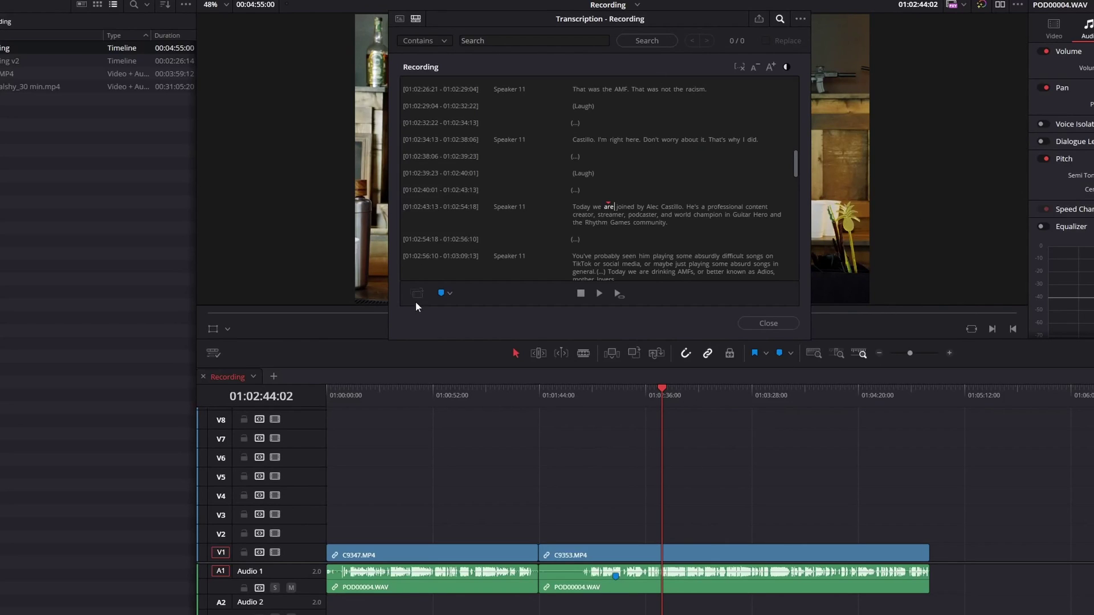
scroll(591, 257, "up", 10)
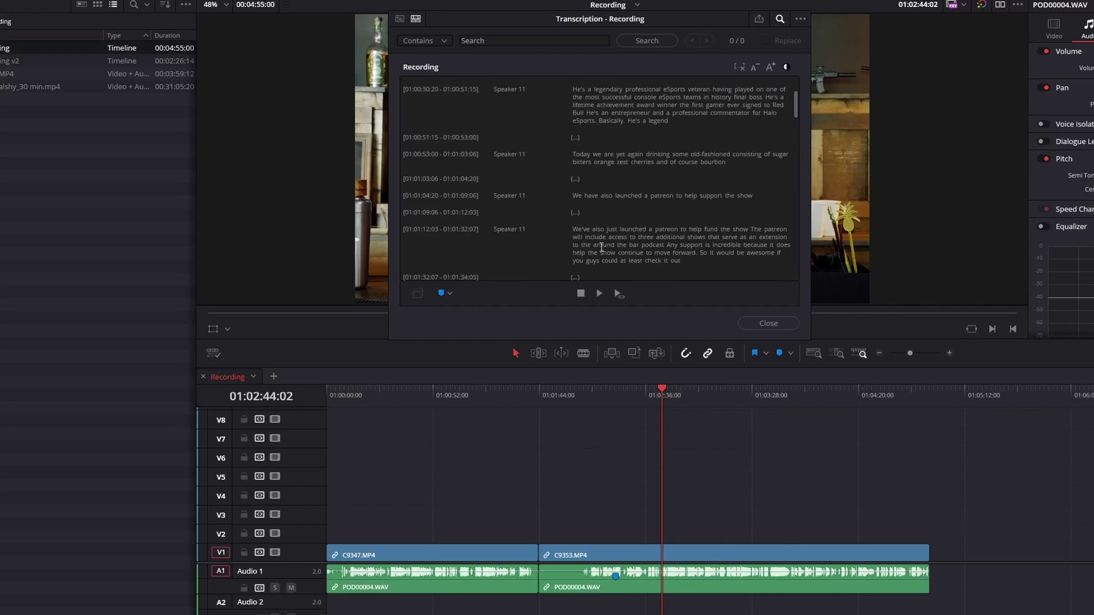
left_click(608, 106)
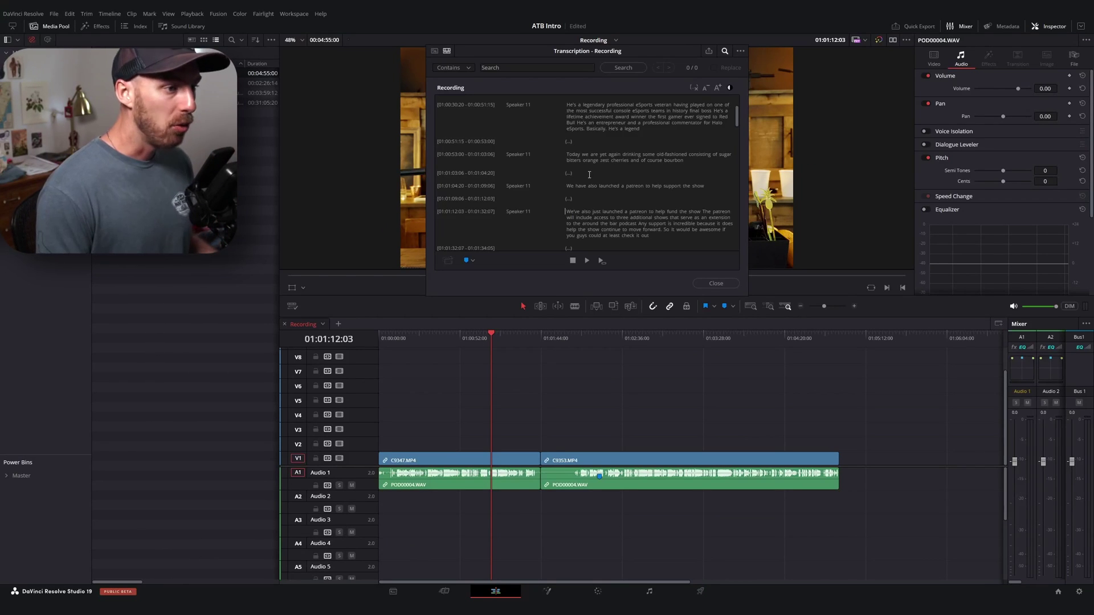
Step: Select the entire Recording transcript and apply Remove Silent Portions to it
key("ctrl+a")
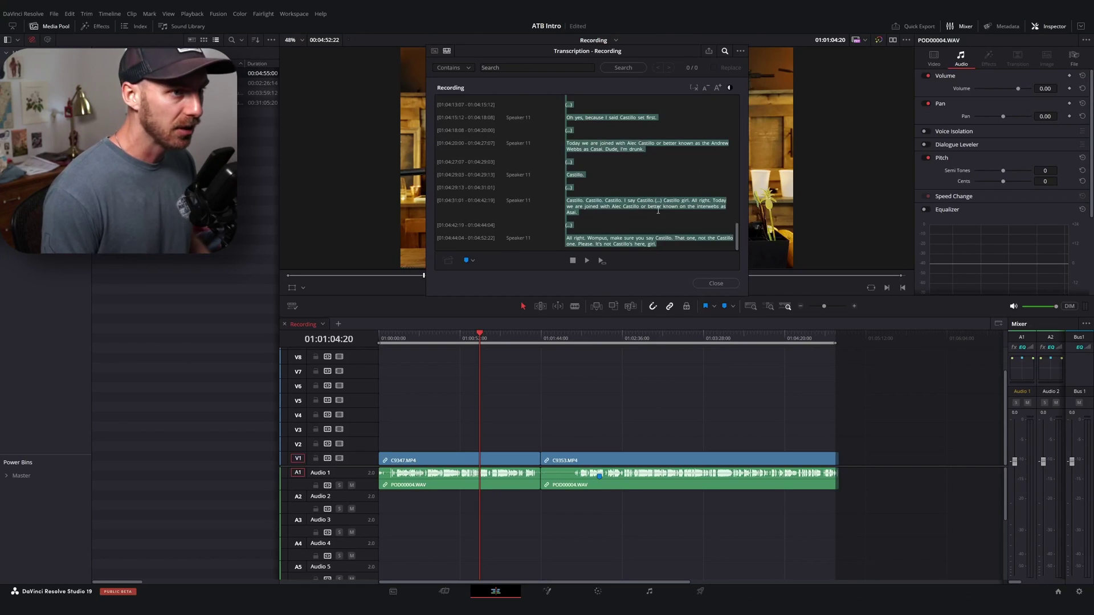
left_click(740, 52)
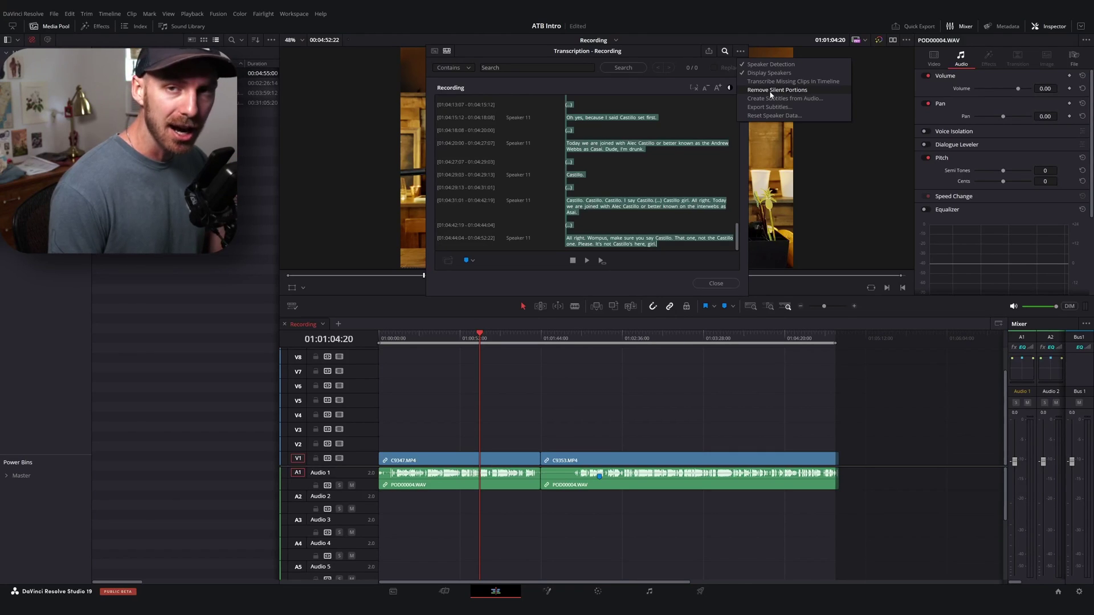
left_click(770, 90)
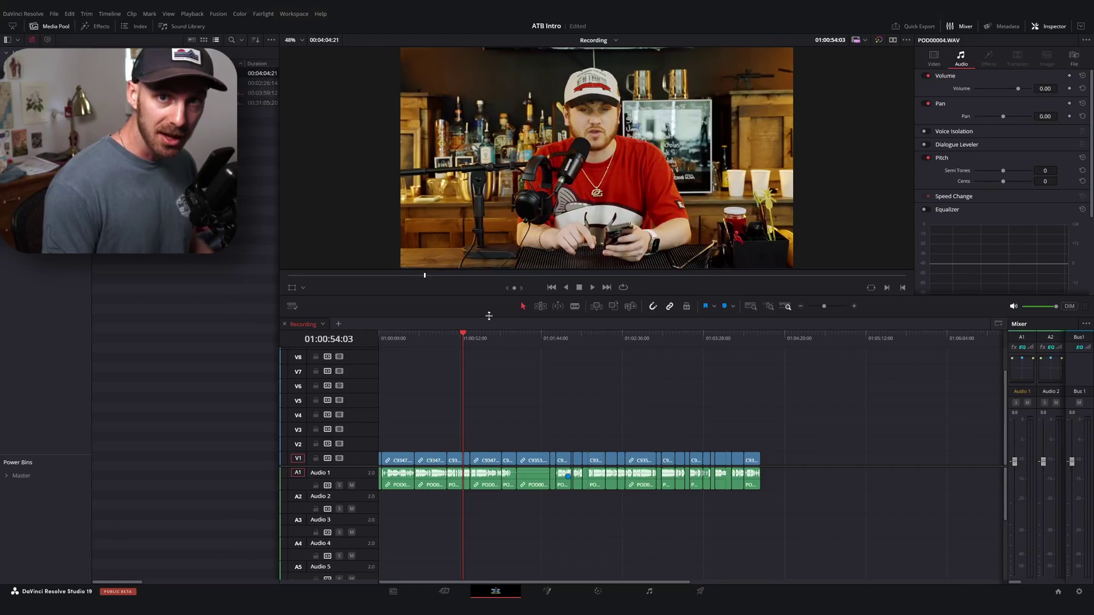
Step: Scrub the Recording timeline, then select and delete the C9353.MP4 clip with its linked audio
scroll(524, 417, "up", 3)
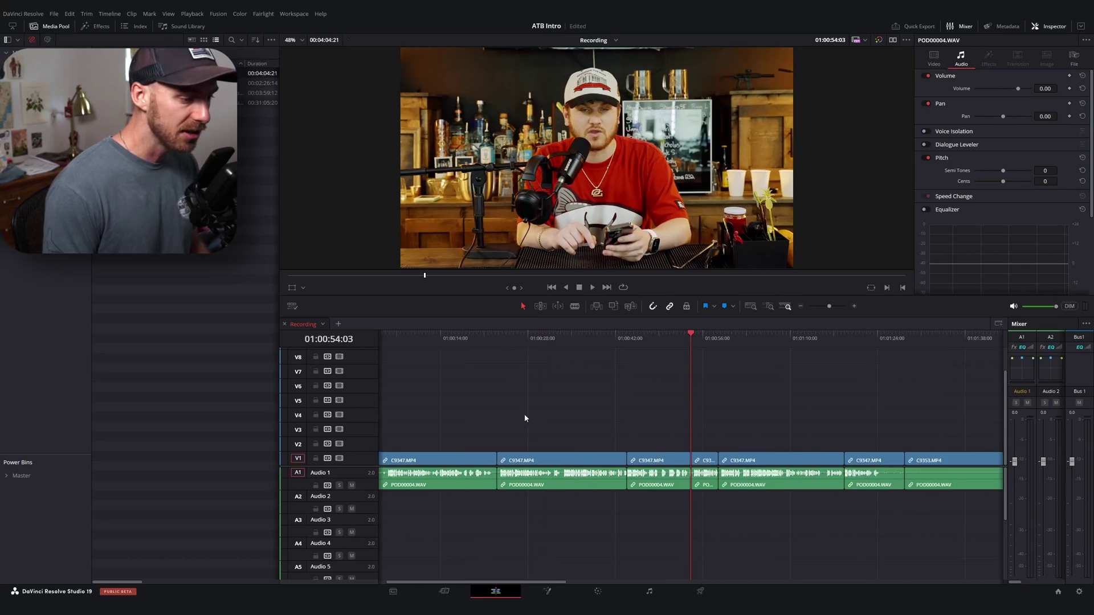
scroll(487, 344, "down", 3)
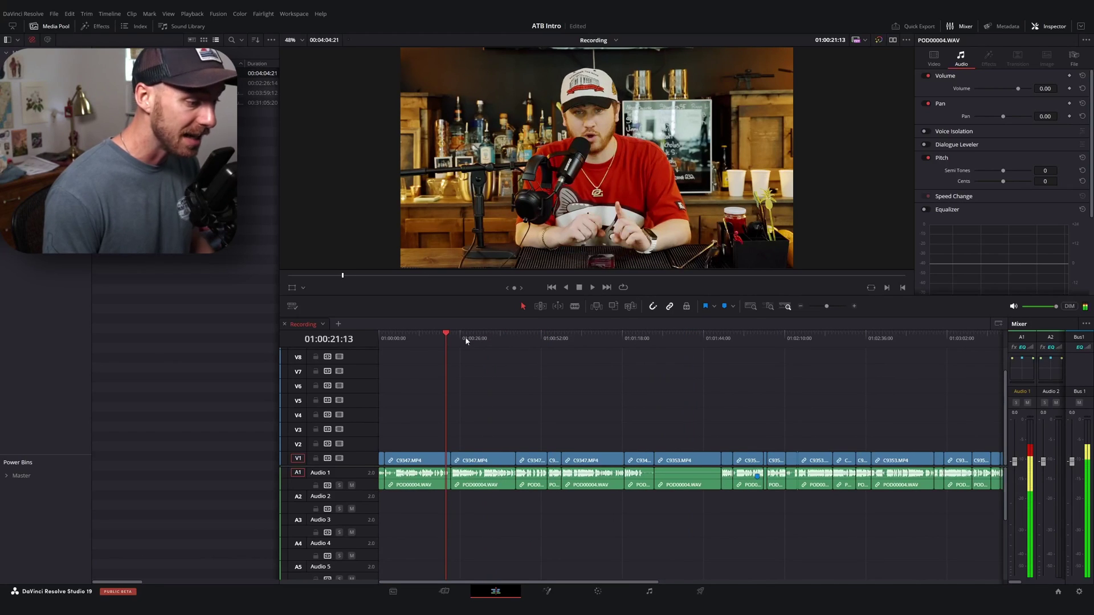
left_click_drag(497, 343, 524, 347)
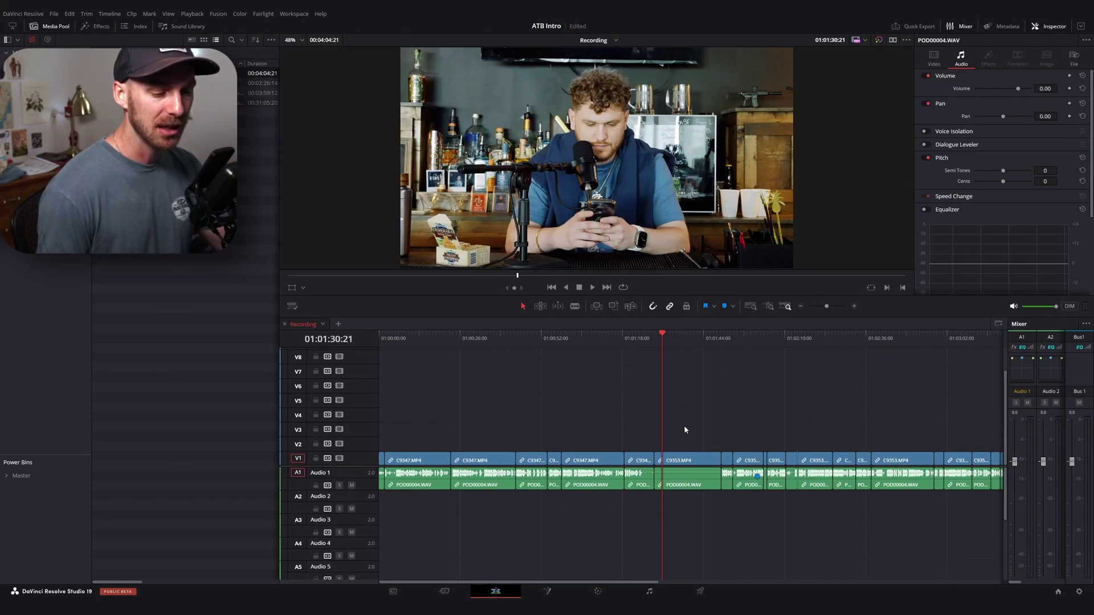
left_click_drag(683, 425, 685, 537)
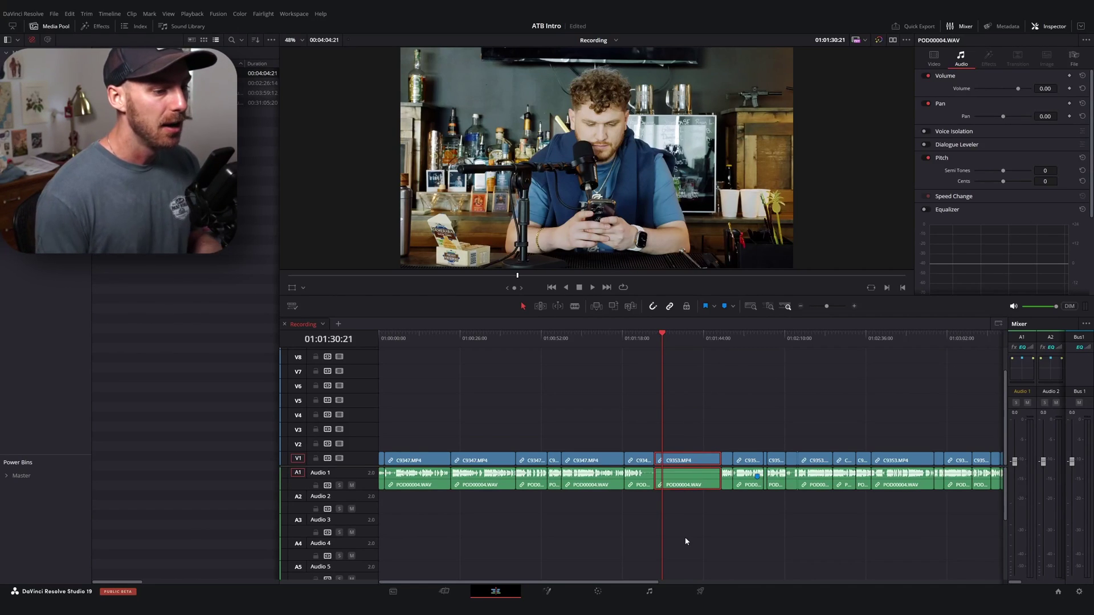
key("Delete")
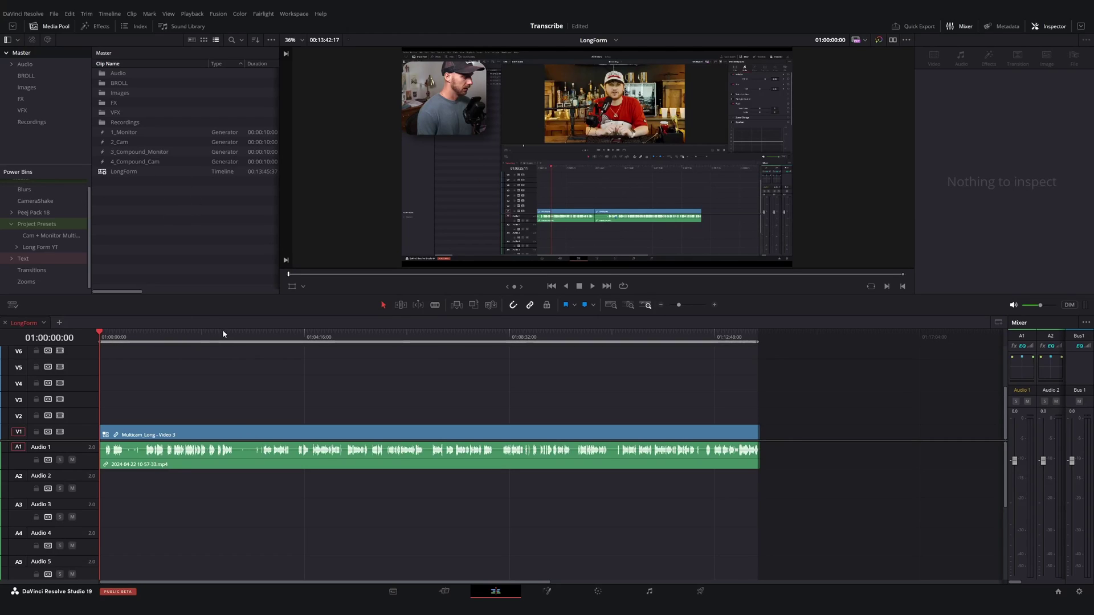
Step: Transcribe the LongForm timeline, recentre its transcript window, and remove its silent portions
right_click(208, 172)
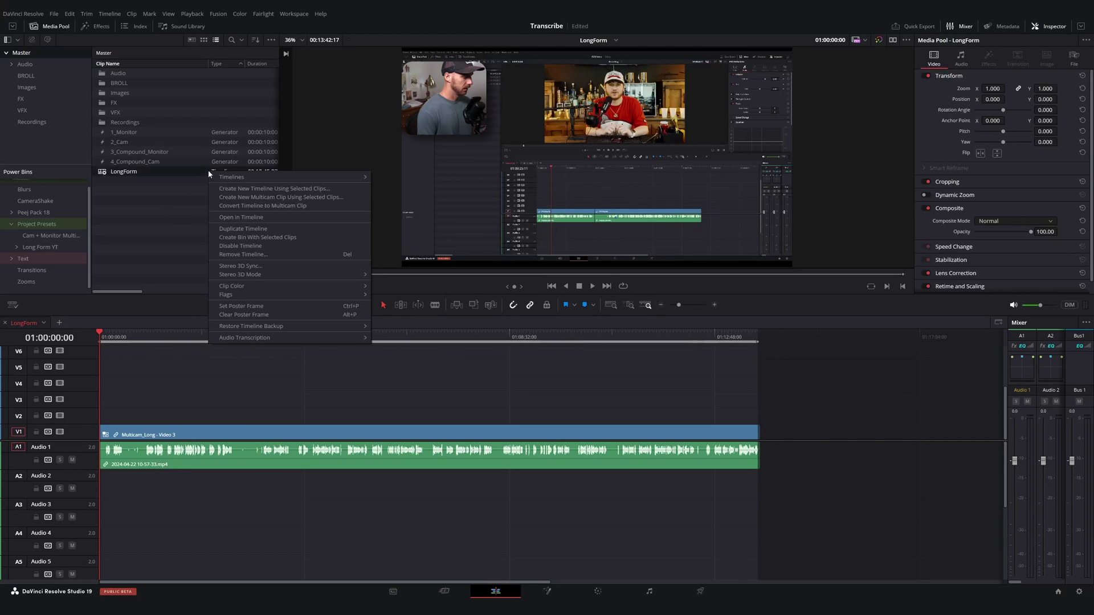
left_click(382, 337)
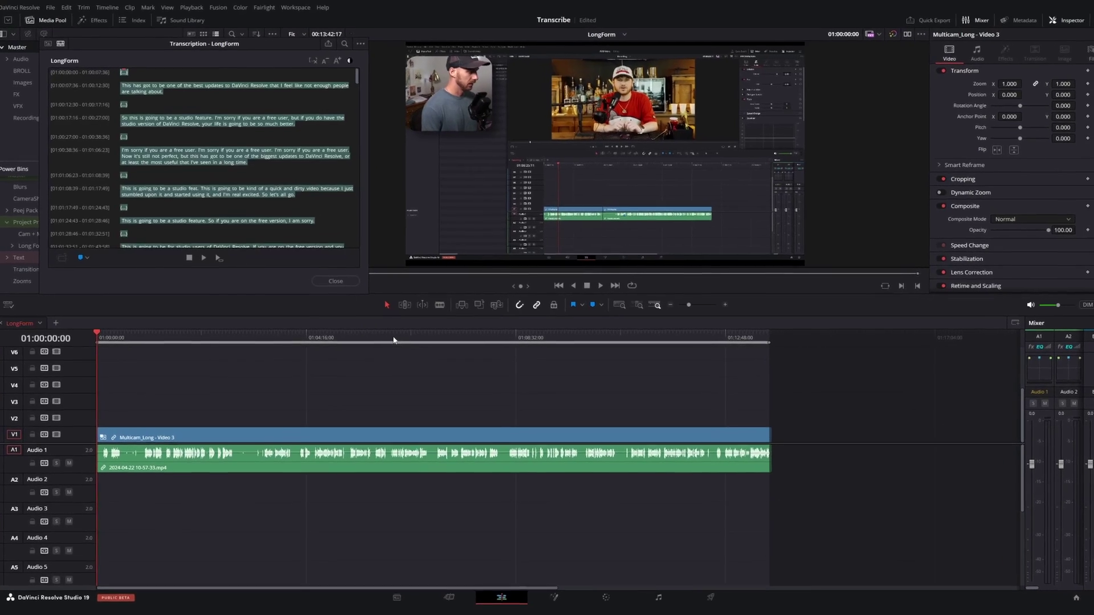
left_click_drag(286, 53, 453, 184)
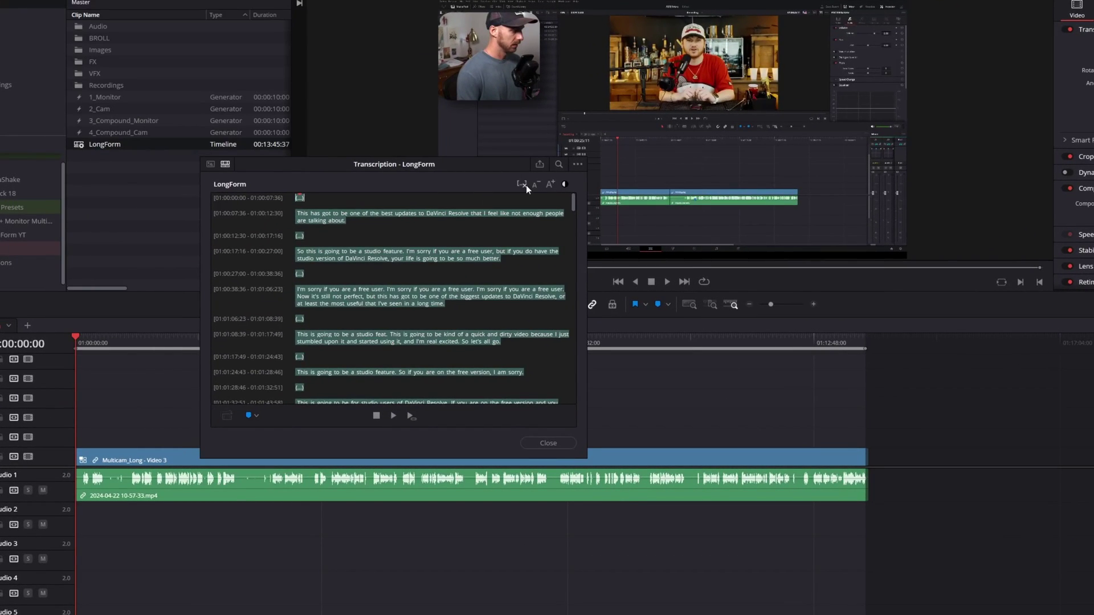
left_click(521, 183)
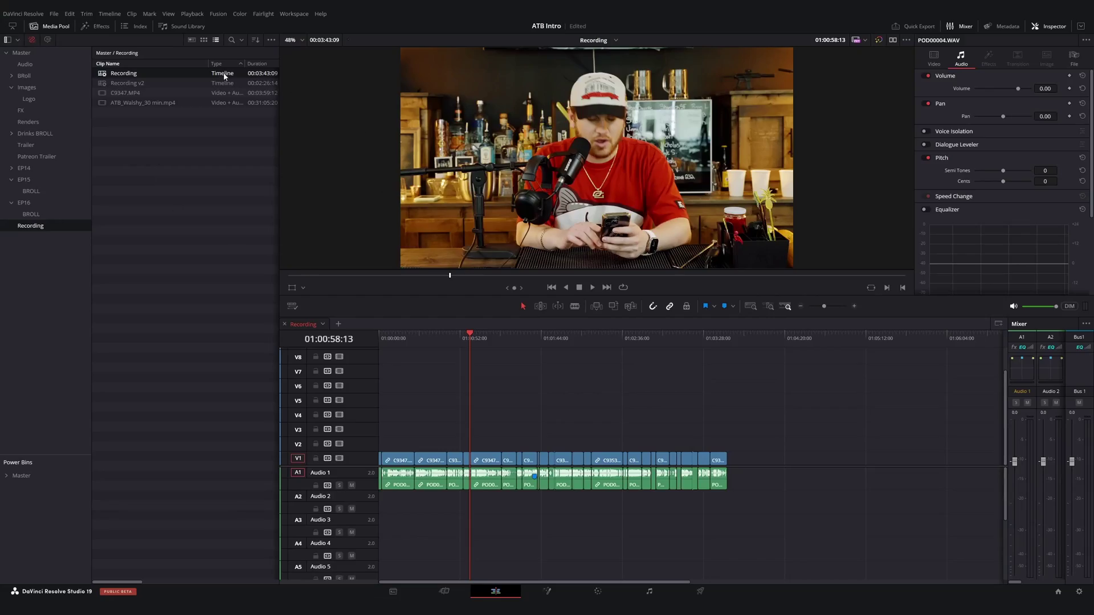
Step: Open the Recording timeline's transcription and drag its window to the screen centre
right_click(224, 76)
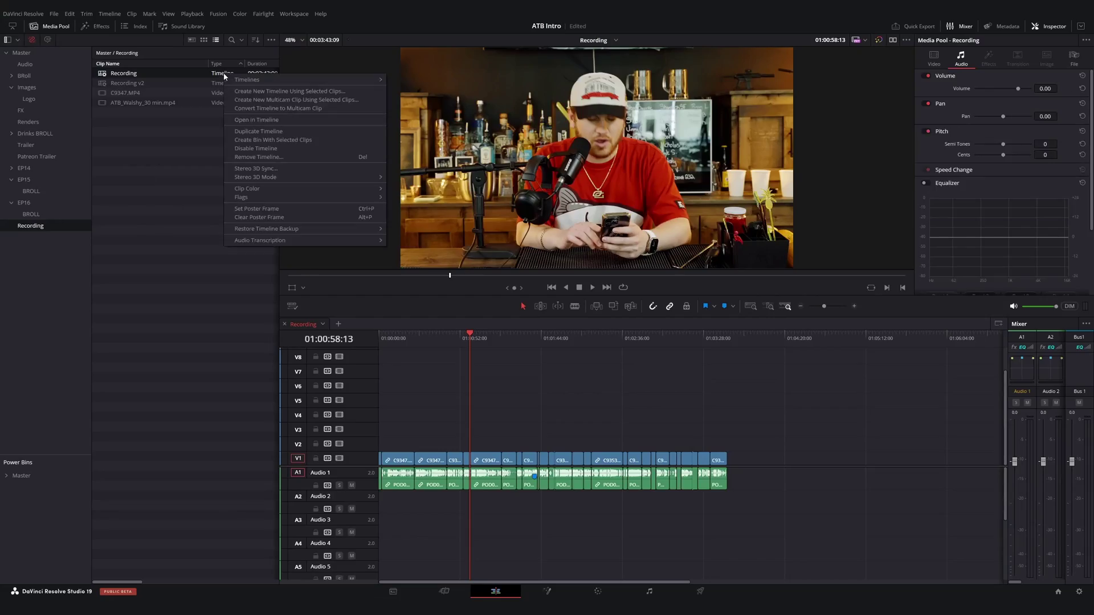
left_click(410, 240)
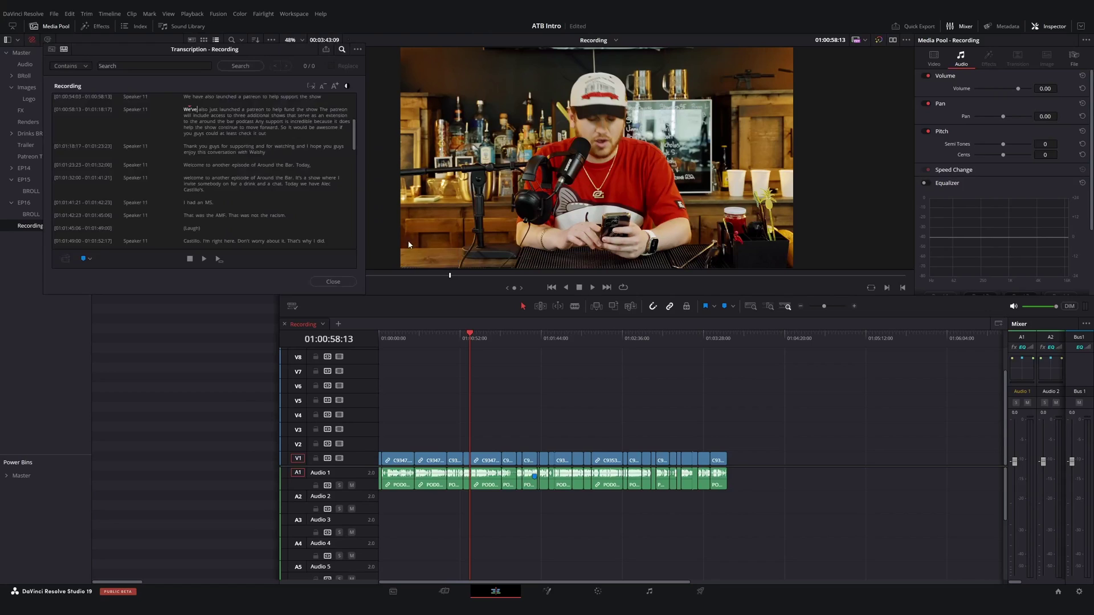
left_click_drag(286, 54, 630, 94)
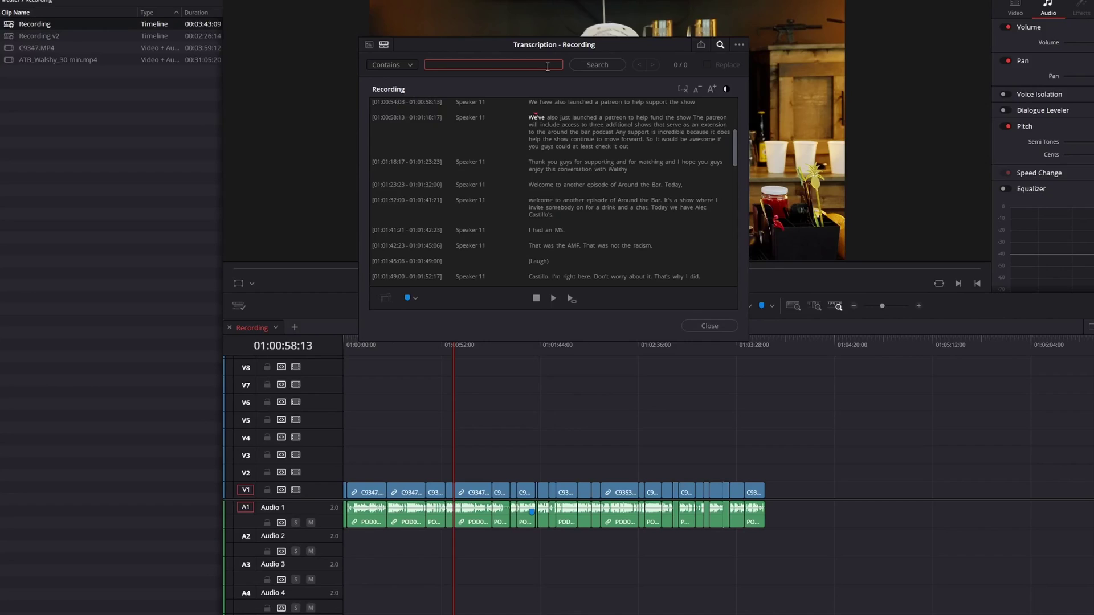
Step: Search the transcript for the host's name and delete the 'welcome to another episode…' sentence (01:01:32:00–01:01:41:21)
left_click(598, 65)
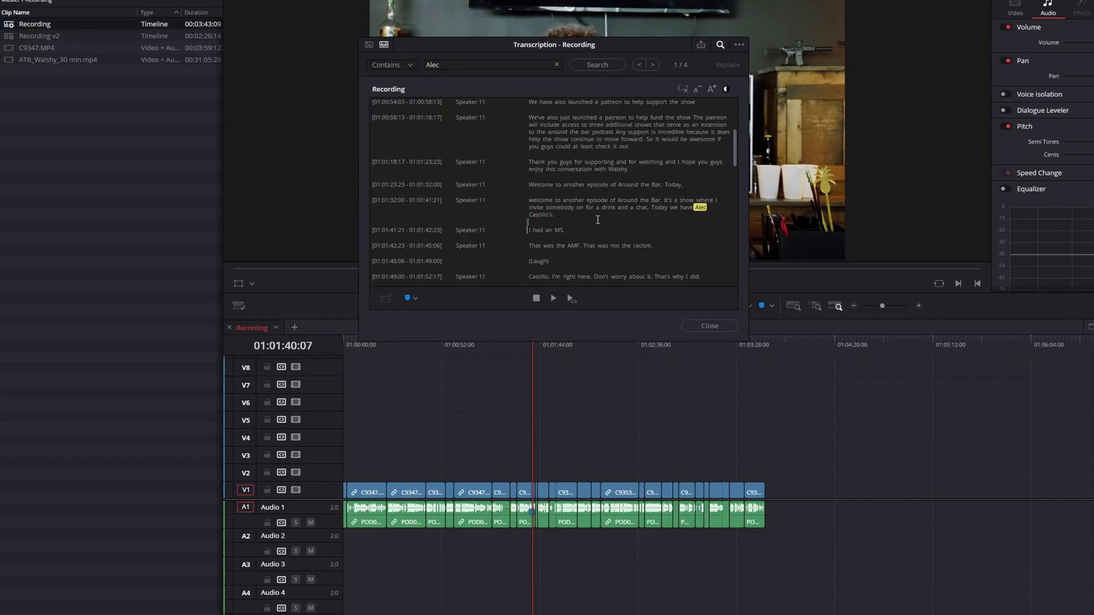
left_click_drag(556, 208, 527, 202)
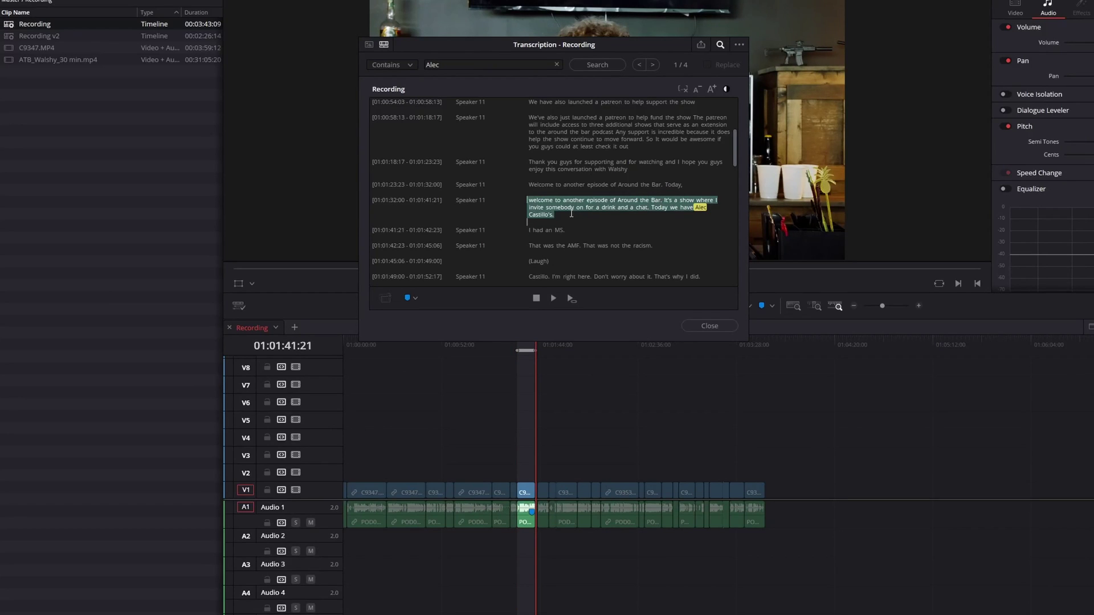
key("Delete")
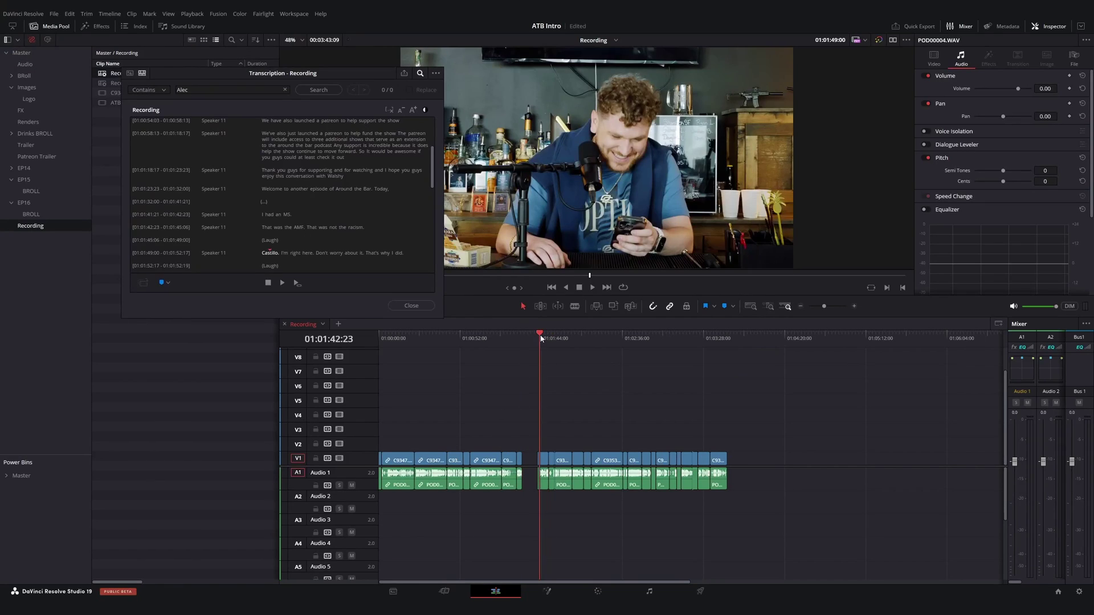
Step: Play back the Patreon announcement from 01:00:58:13 and delete the words 'patreon to help fund' from the transcript
left_click(540, 337)
left_click(471, 340)
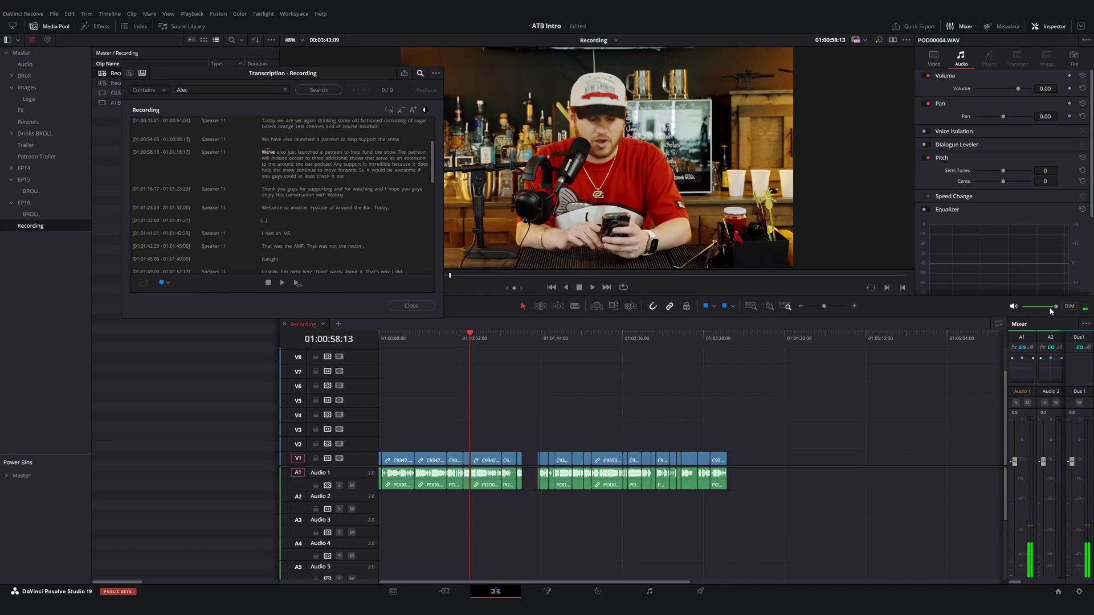
key("space")
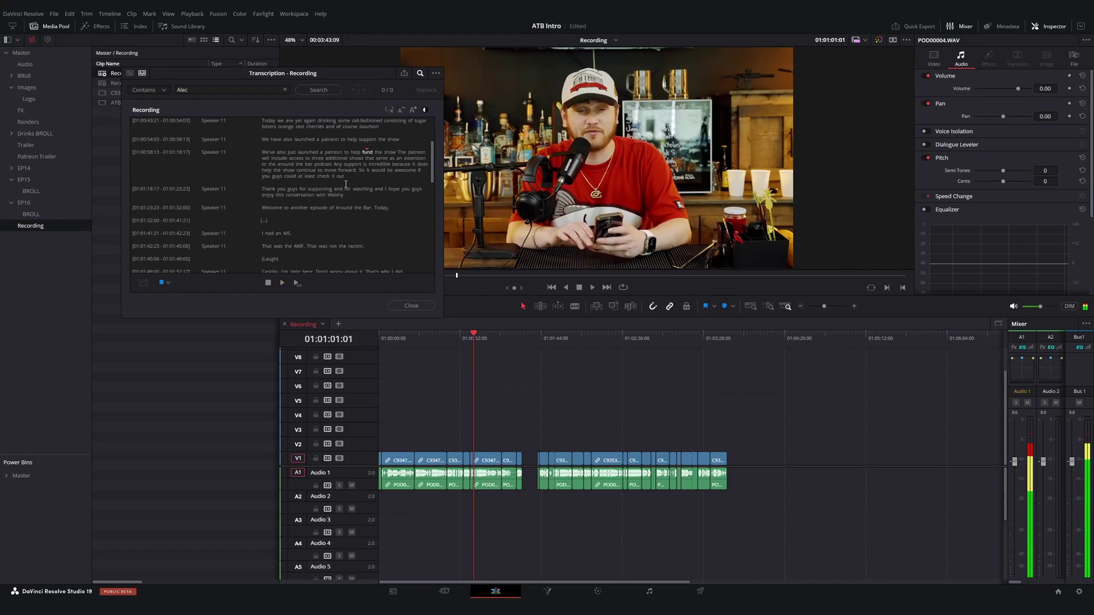
left_click_drag(373, 154, 372, 154)
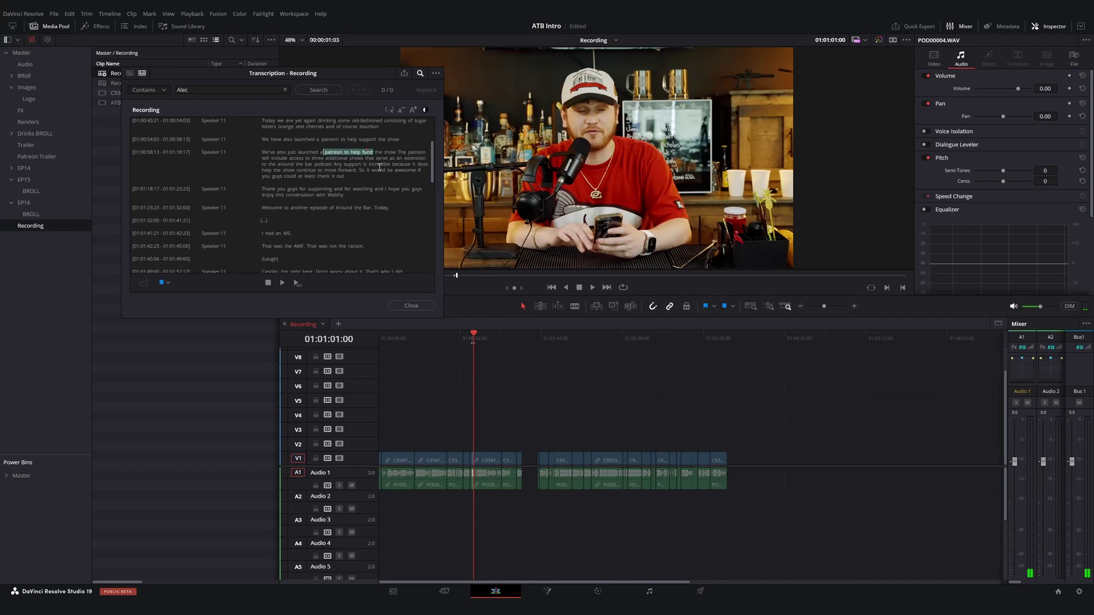
key("BackSpace")
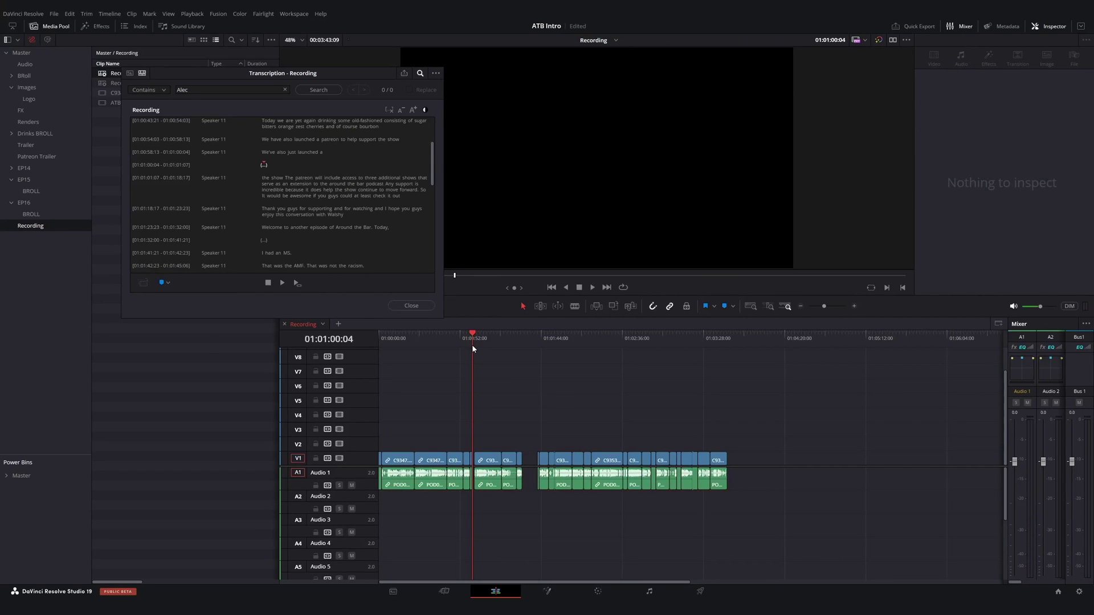